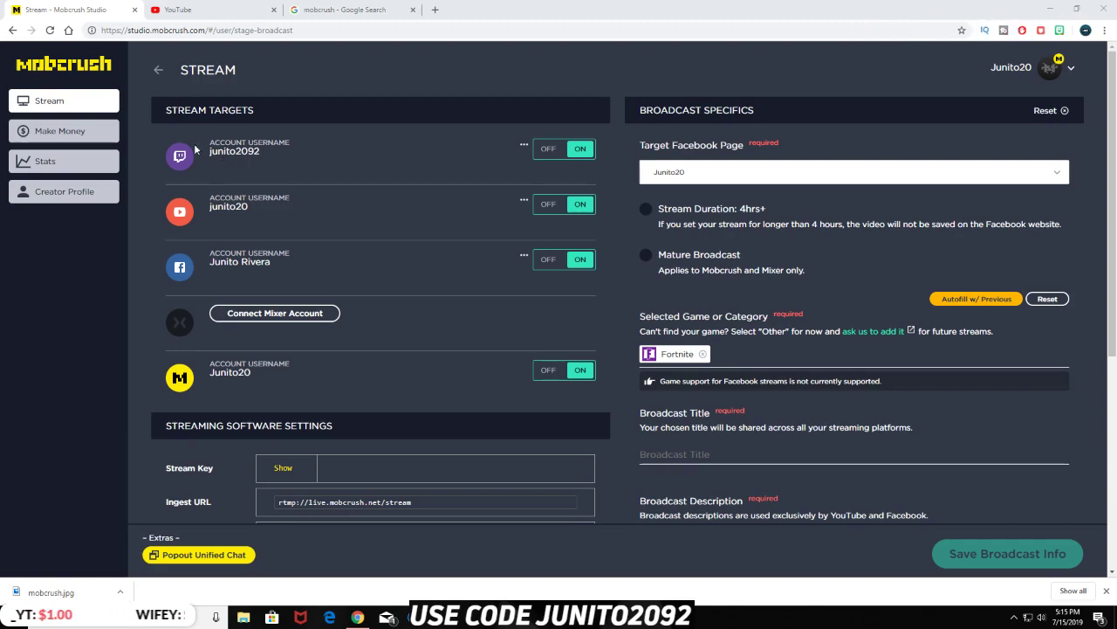
{"action": "left_click_drag", "start_coordinate": [220, 142], "coordinate": [382, 156]}
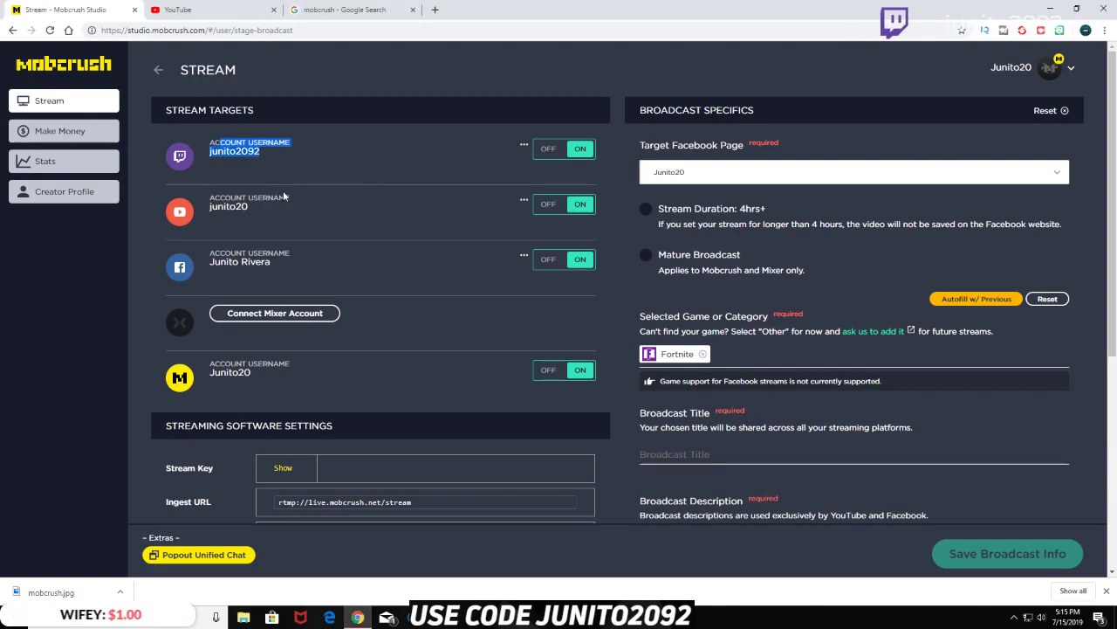
{"action": "left_click", "coordinate": [210, 200]}
{"action": "double_click", "coordinate": [211, 199]}
{"action": "left_click", "coordinate": [300, 197]}
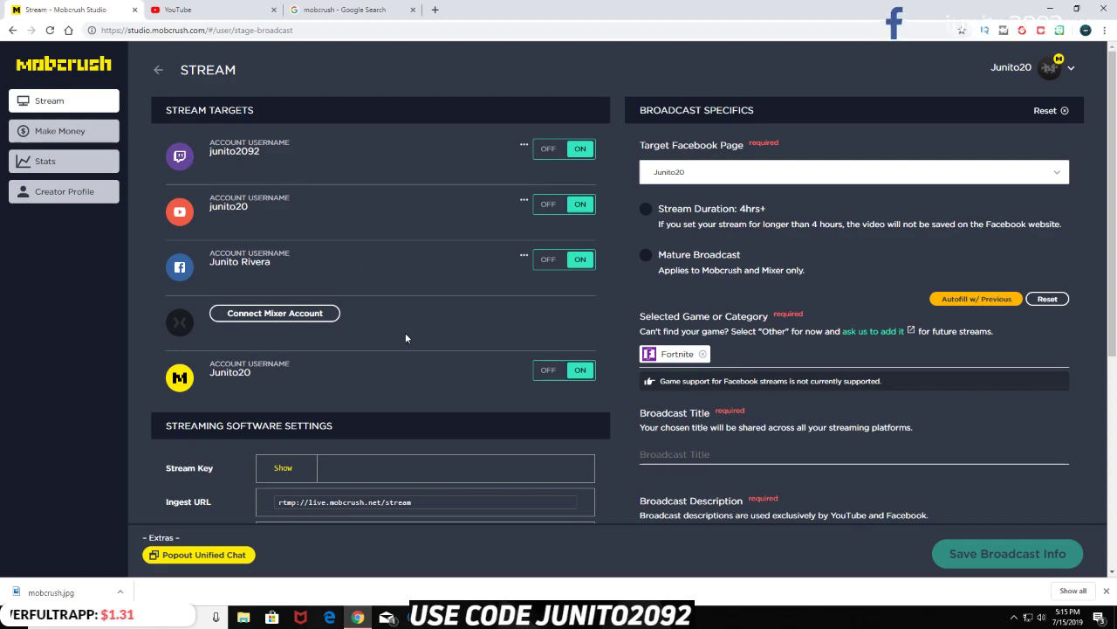
{"action": "scroll", "coordinate": [408, 340], "scroll_direction": "down", "scroll_amount": 1}
{"action": "scroll", "coordinate": [412, 338], "scroll_direction": "up", "scroll_amount": 1}
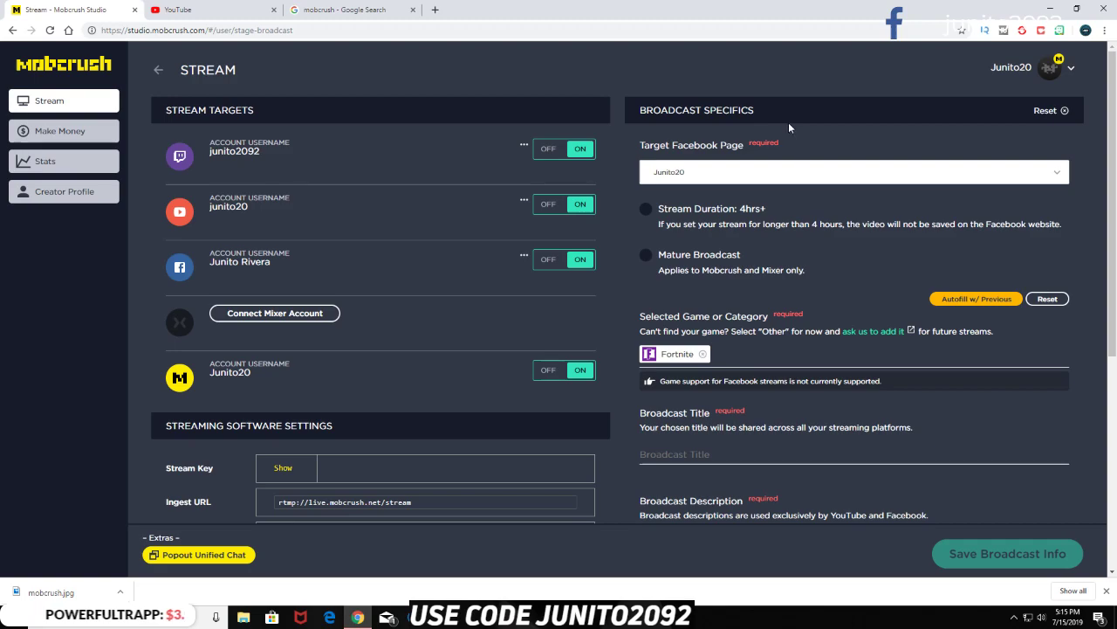
Target the channel's Facebook page and re-pick Fortnite as the game via a 'Fort' search
{"action": "left_click", "coordinate": [684, 178]}
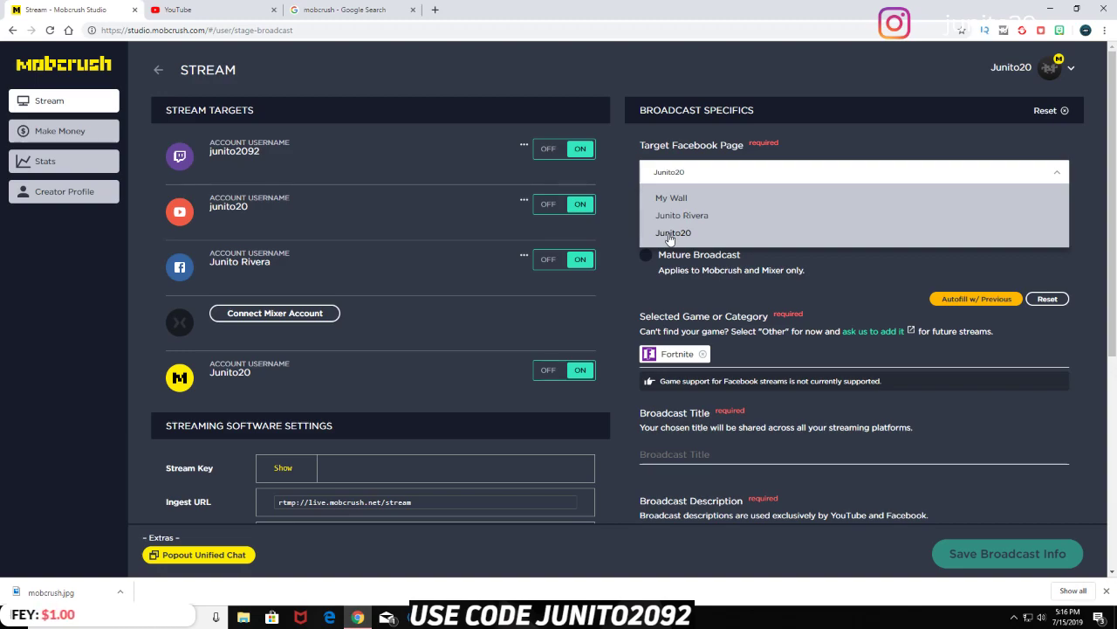
{"action": "left_click", "coordinate": [671, 234]}
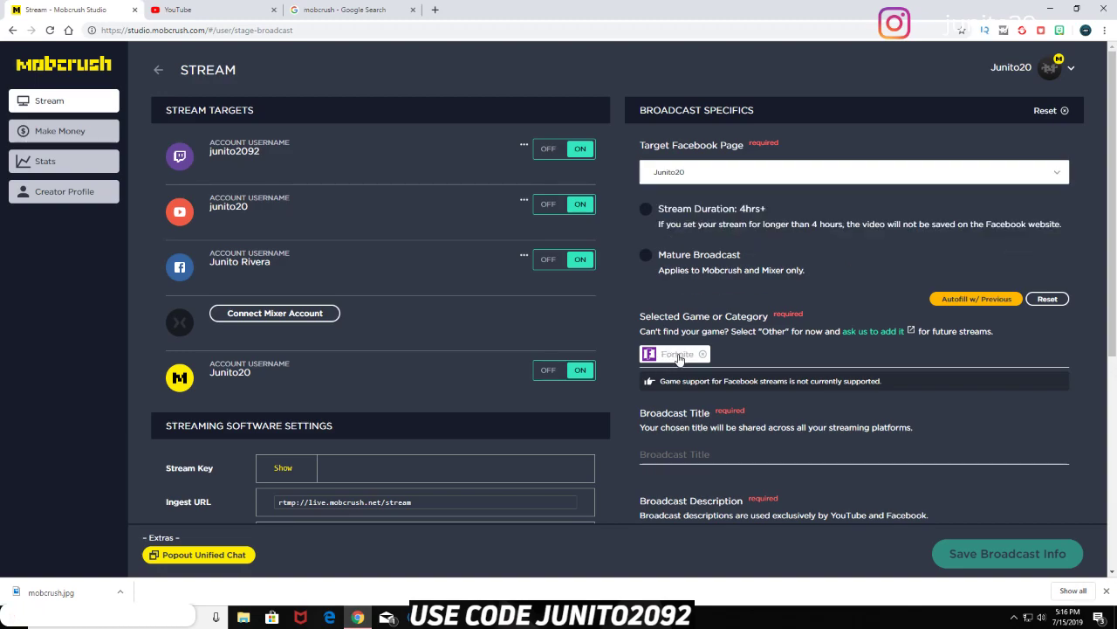
{"action": "left_click", "coordinate": [703, 353]}
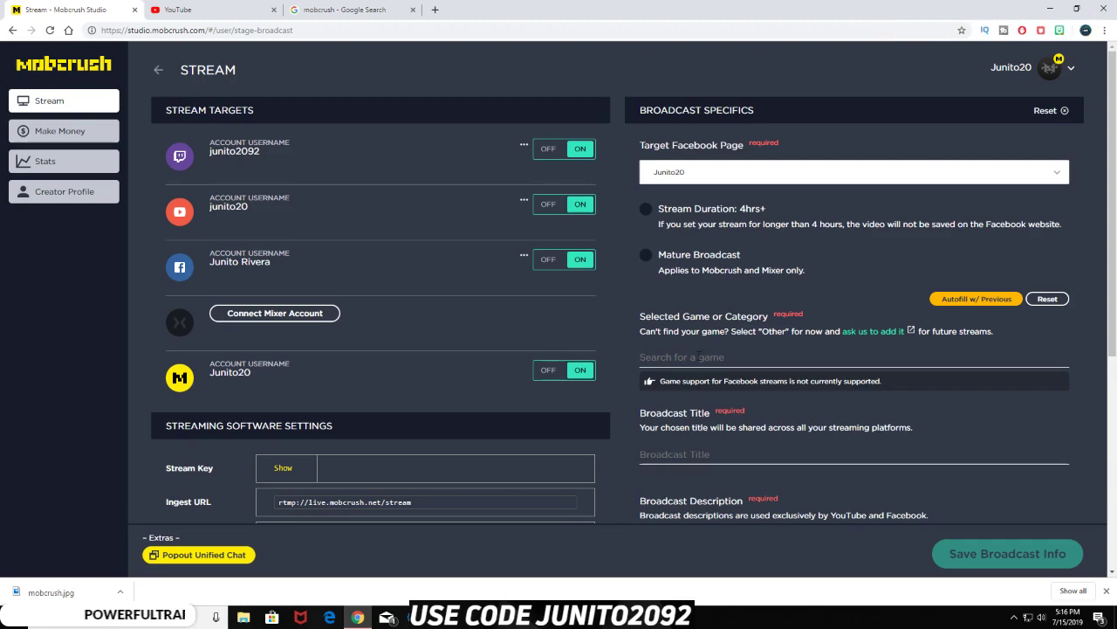
{"action": "type", "text": "Fl=("}
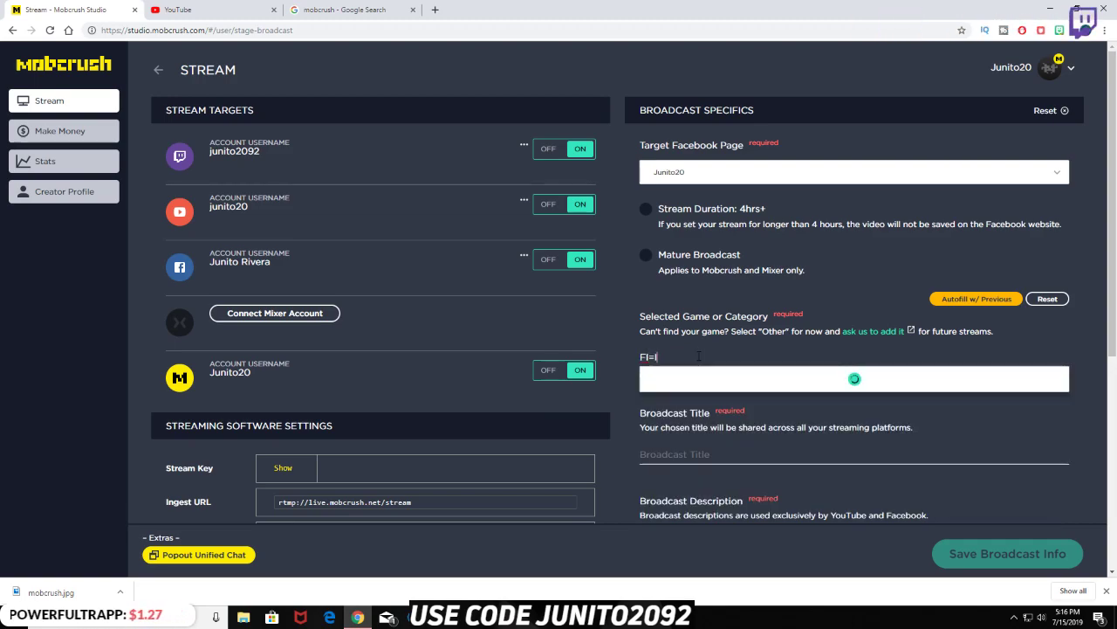
{"action": "type", "text": "ORT"}
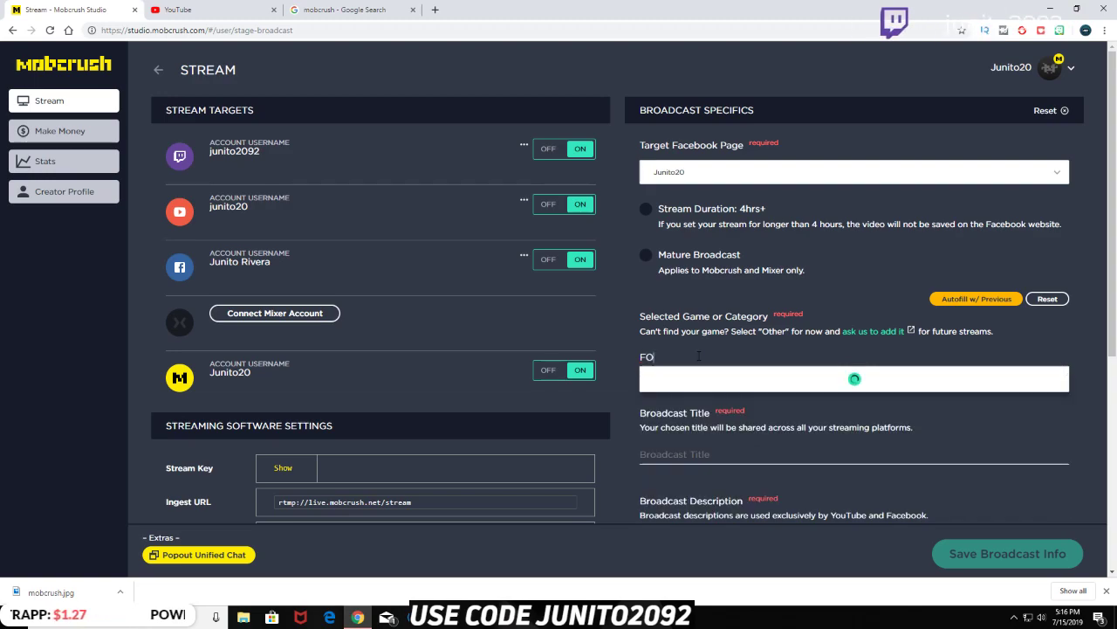
{"action": "left_click", "coordinate": [673, 408]}
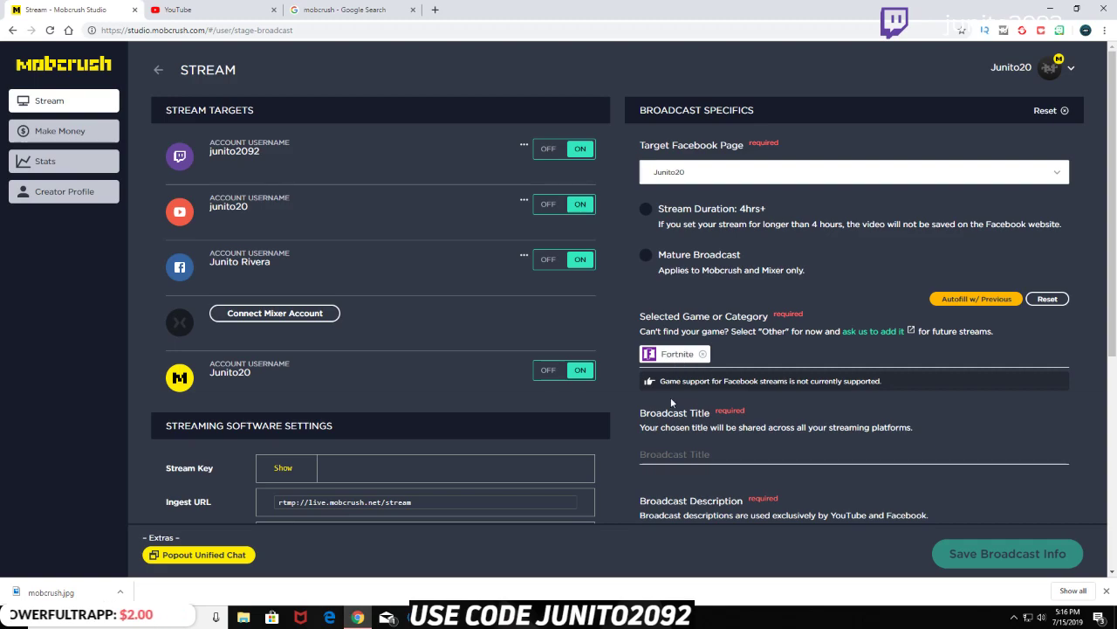
Enter CUSTOMS as the broadcast title, correcting the mistyped ending
{"action": "scroll", "coordinate": [670, 397], "scroll_direction": "down", "scroll_amount": 1}
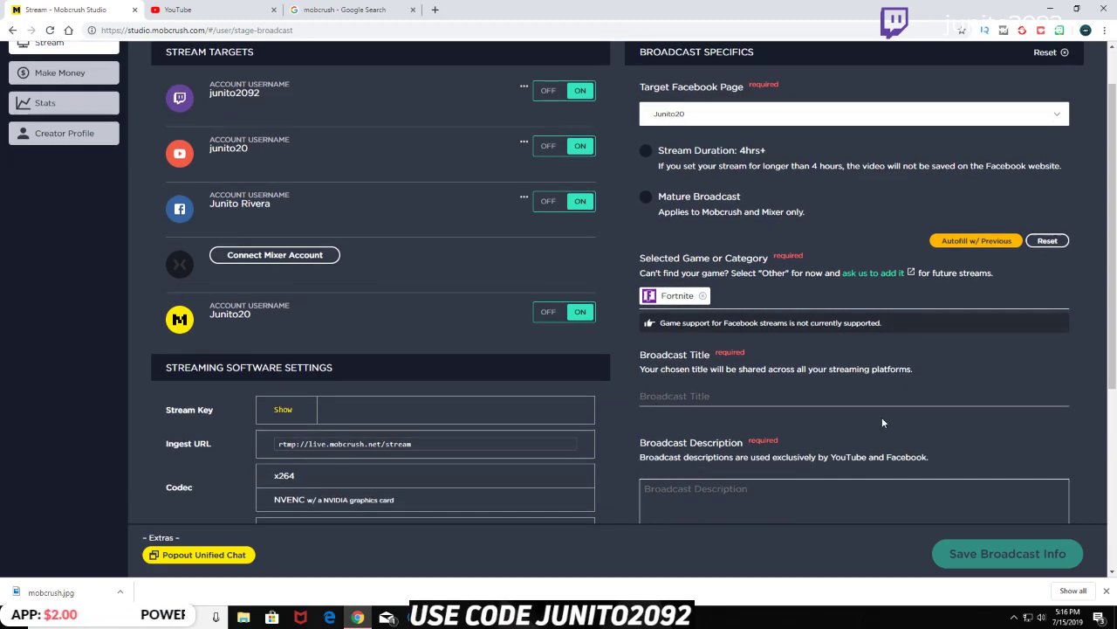
{"action": "left_click", "coordinate": [711, 395]}
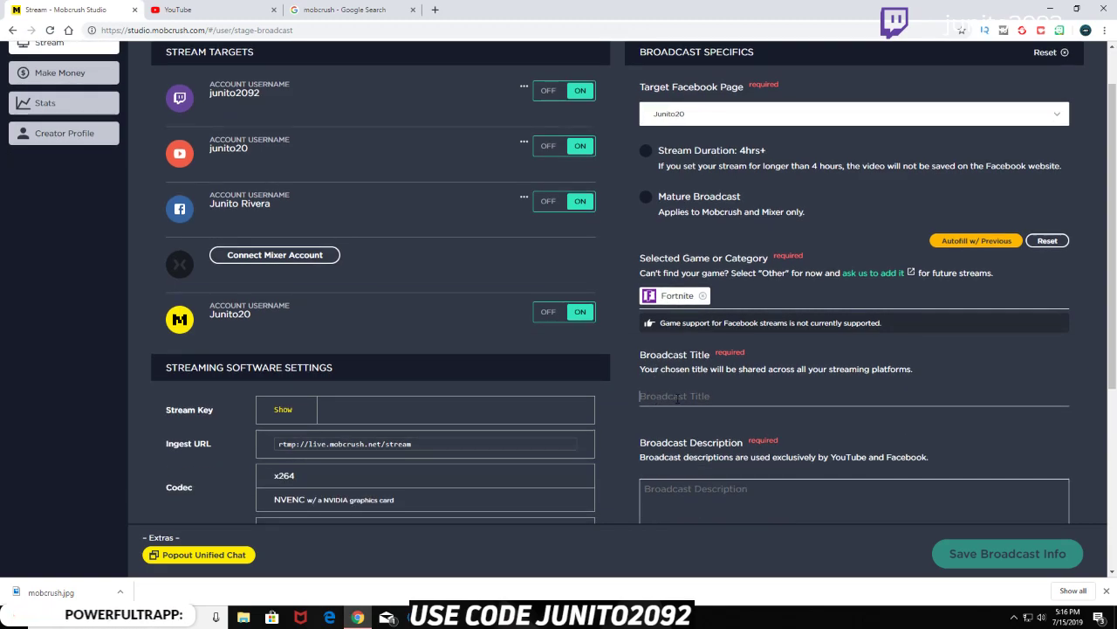
{"action": "type", "text": "CUSTMNS"}
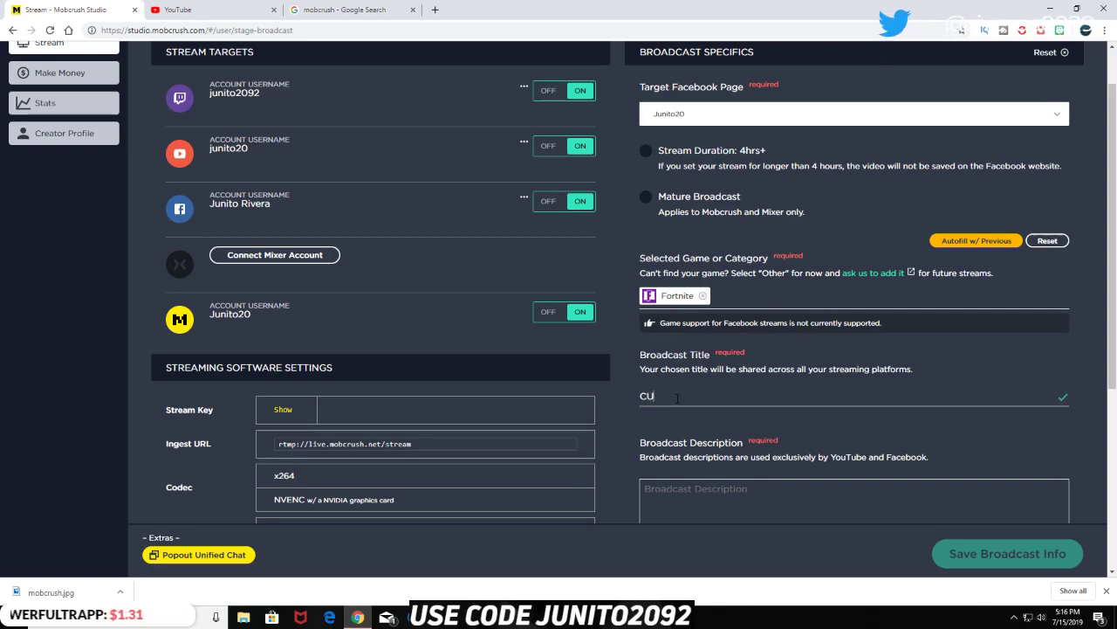
{"action": "key", "text": "BackSpace"}
{"action": "key", "text": "BackSpace"}
{"action": "key", "text": "BackSpace"}
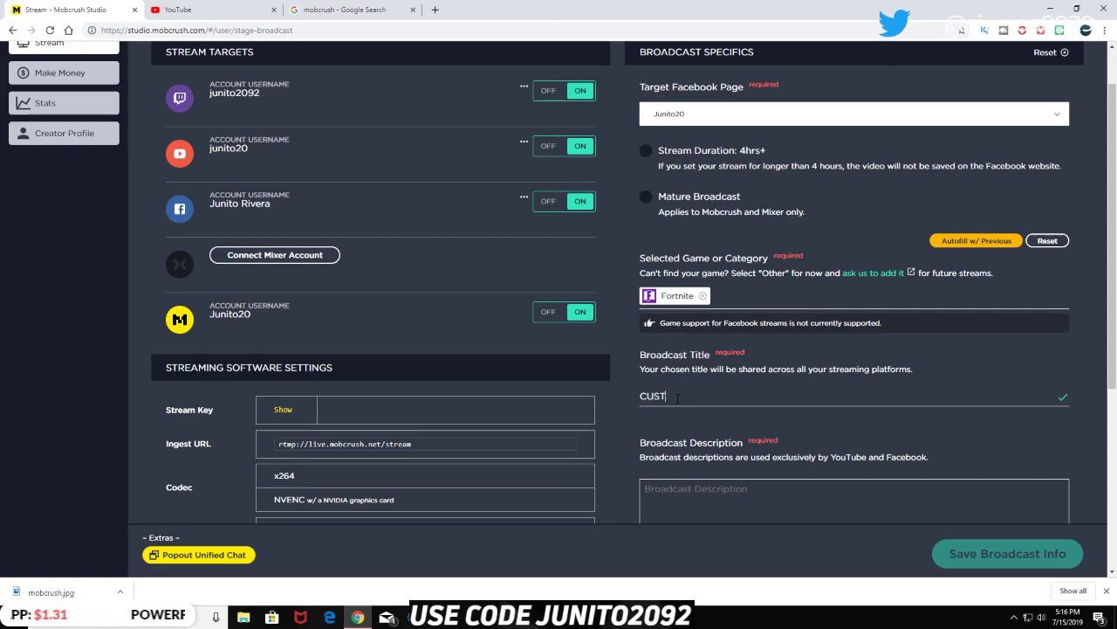
{"action": "type", "text": "OMS"}
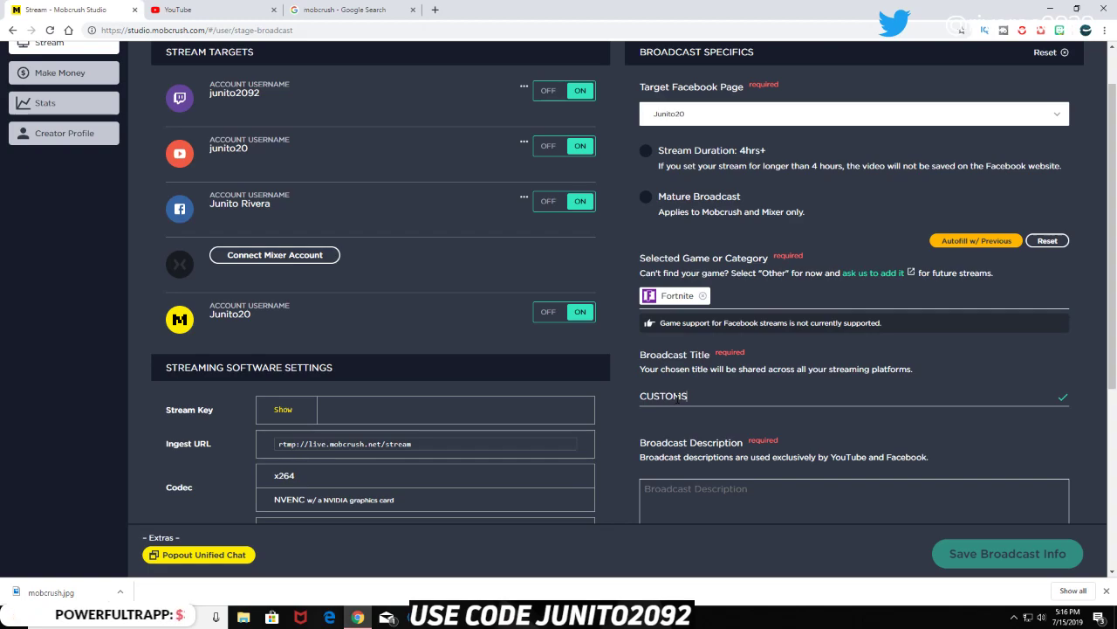
{"action": "scroll", "coordinate": [721, 388], "scroll_direction": "down", "scroll_amount": 1}
{"action": "scroll", "coordinate": [721, 385], "scroll_direction": "down", "scroll_amount": 2}
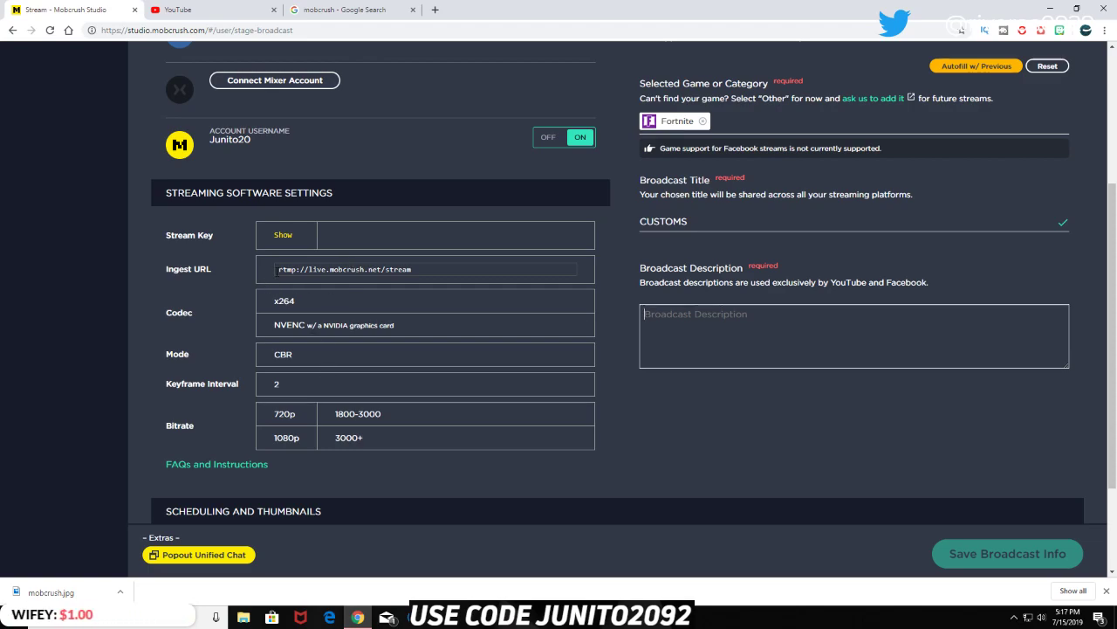
Select the ingest URL rtmp://live.mobcrush.net/stream so it can be copied
{"action": "left_click_drag", "start_coordinate": [278, 270], "coordinate": [449, 278]}
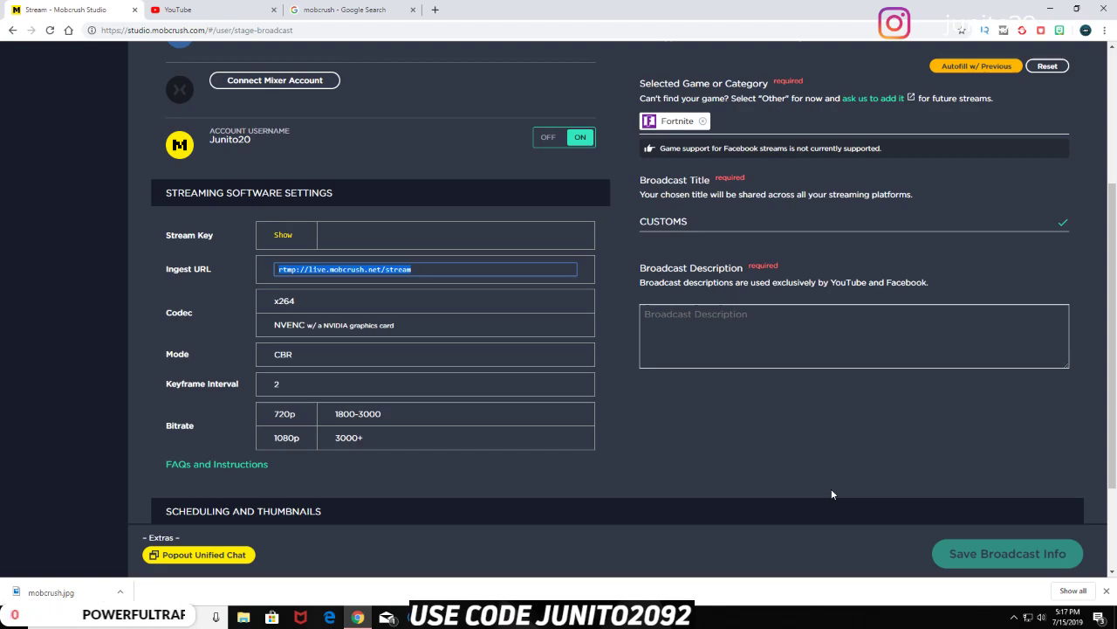
{"action": "scroll", "coordinate": [832, 489], "scroll_direction": "up", "scroll_amount": 1}
{"action": "scroll", "coordinate": [832, 494], "scroll_direction": "up", "scroll_amount": 2}
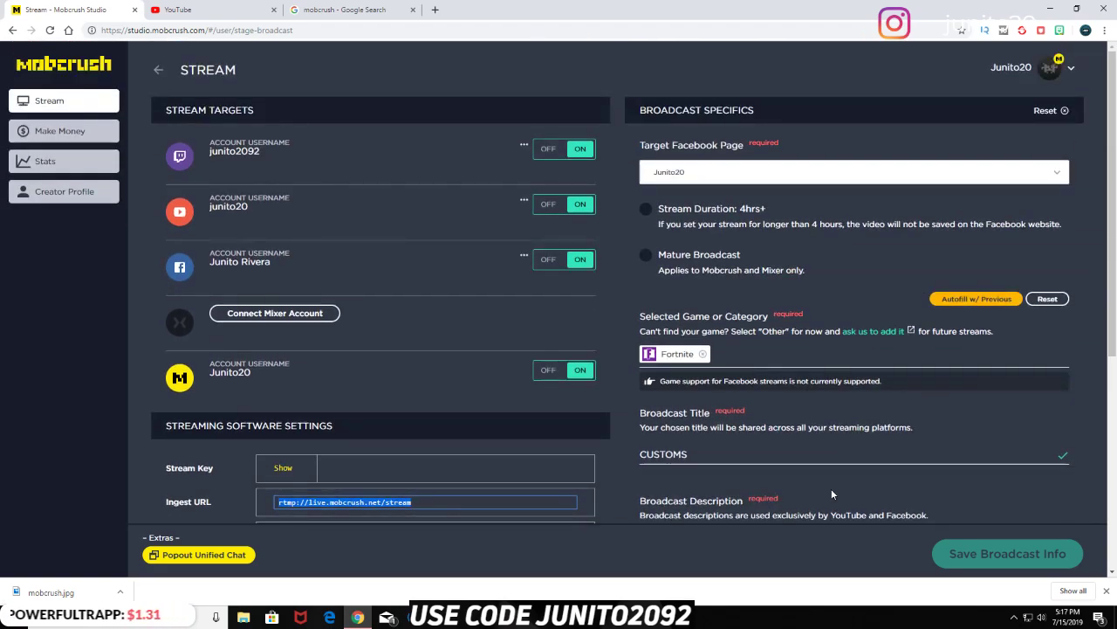